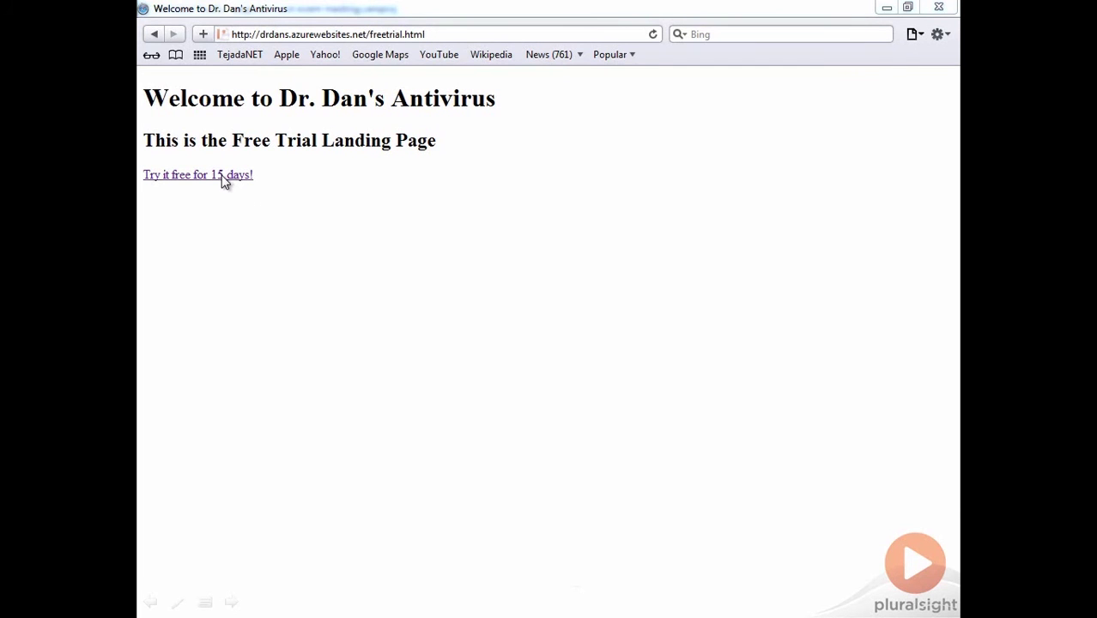
# - Start the 15-day free trial in Safari and submit the test Annual Subscription purchase
pyautogui.click(191, 177)
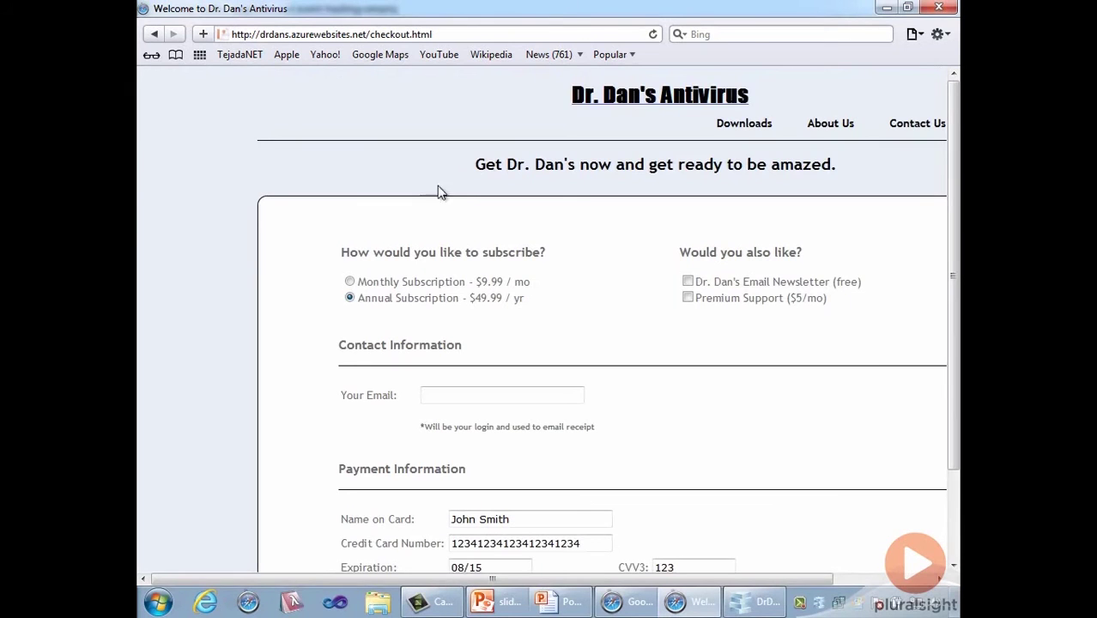
pyautogui.hscroll(1, 467, 207)
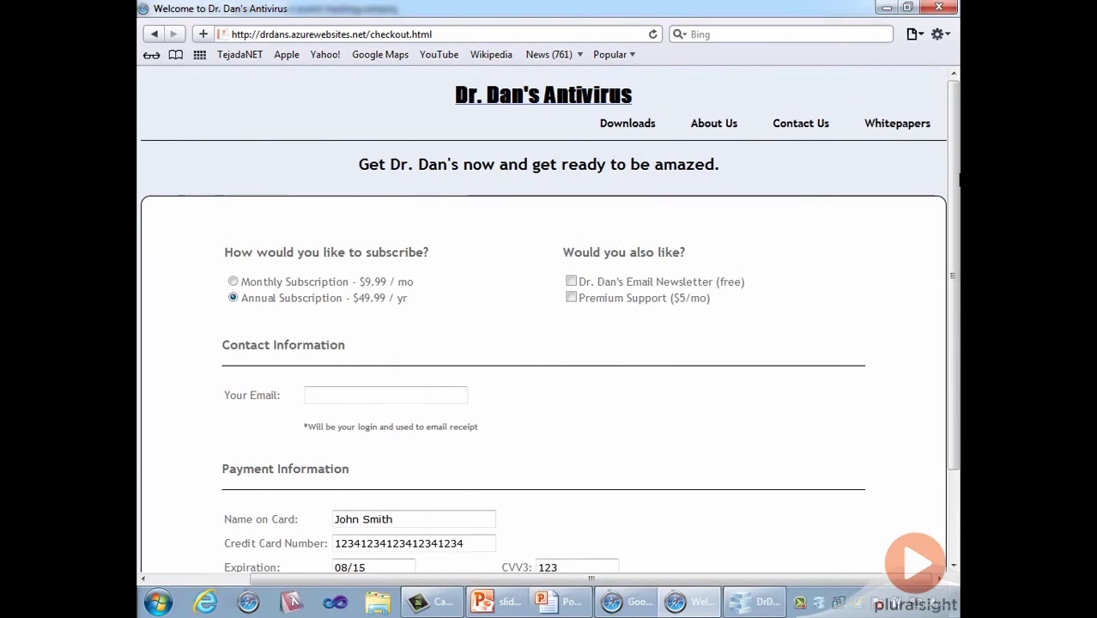
pyautogui.moveTo(955, 143); pyautogui.dragTo(958, 238)
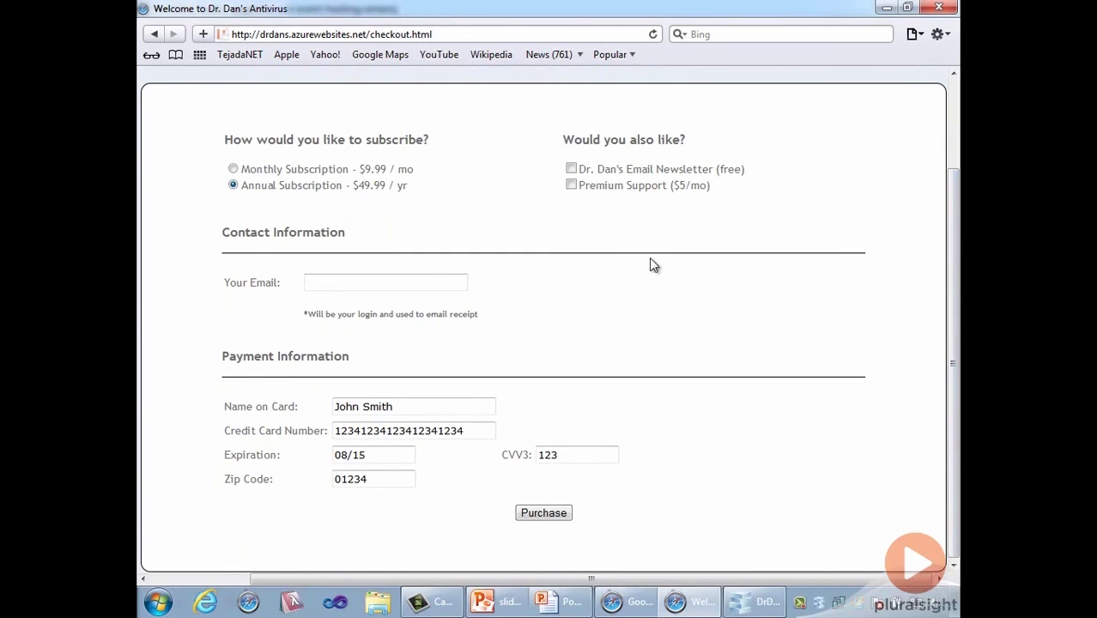
pyautogui.click(535, 514)
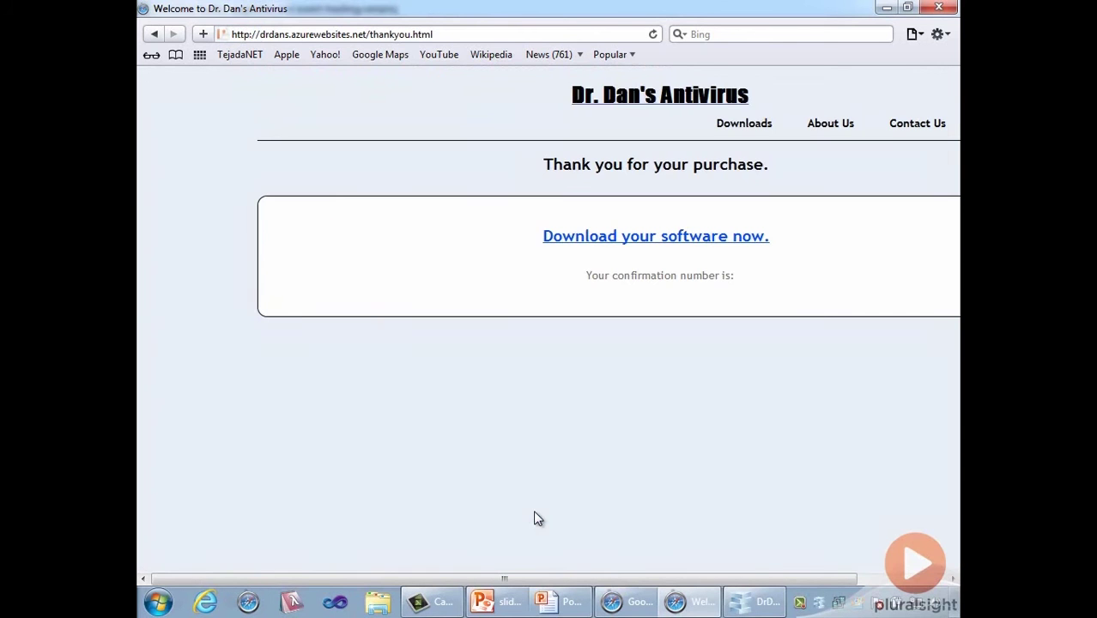
pyautogui.hscroll(3, 538, 518)
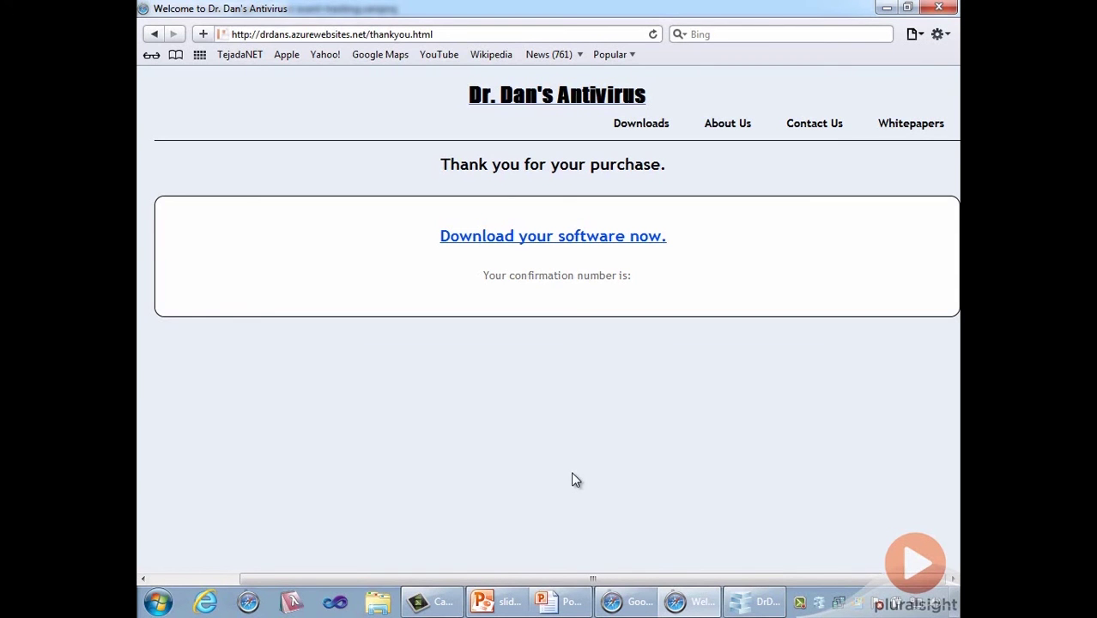
# - In Google Analytics Standard Reporting, collapse Audience and expand Conversions > Goals
pyautogui.click(625, 601)
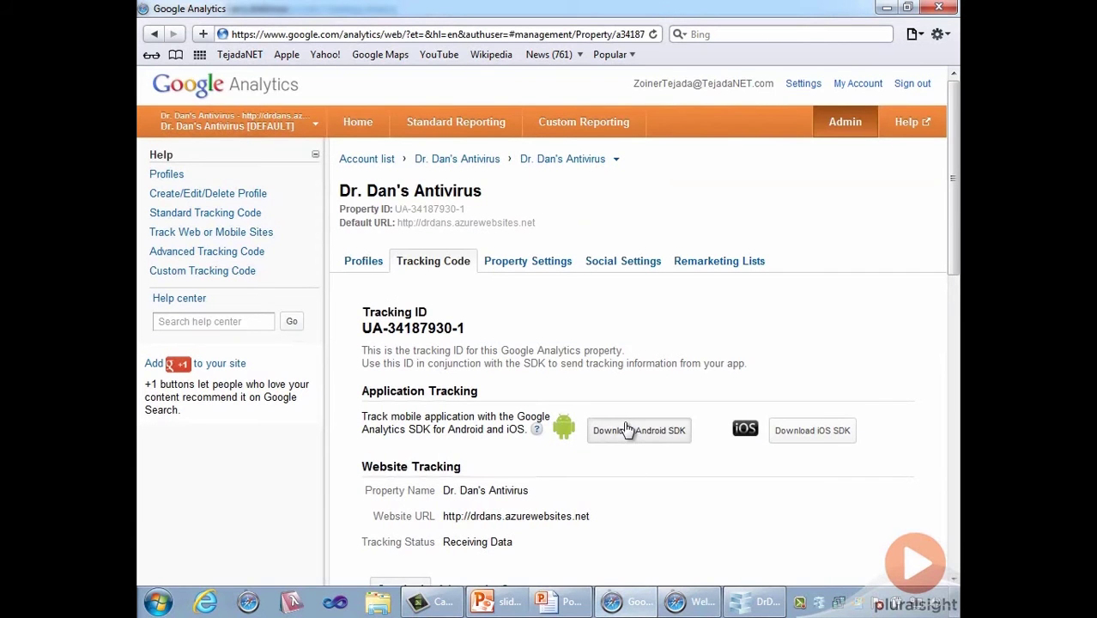
pyautogui.click(440, 123)
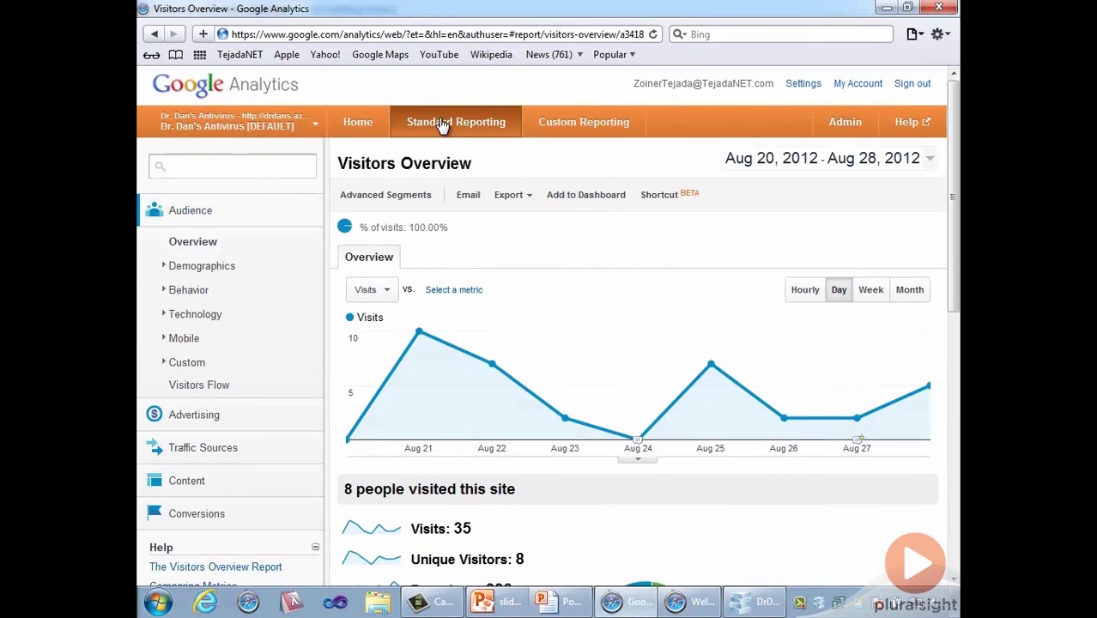
pyautogui.click(203, 220)
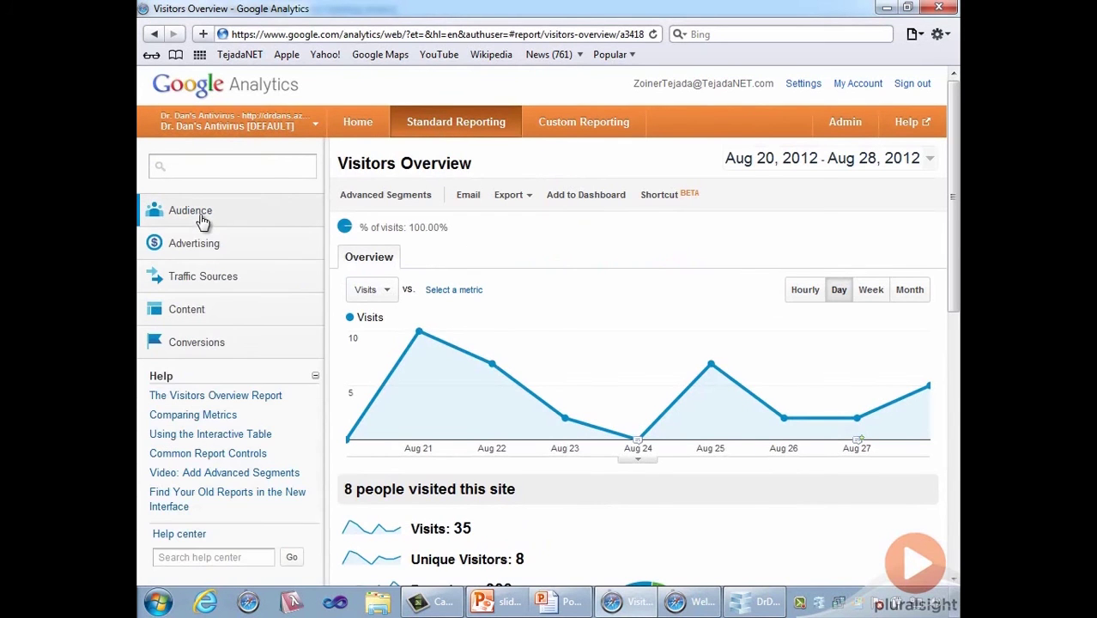
pyautogui.click(202, 340)
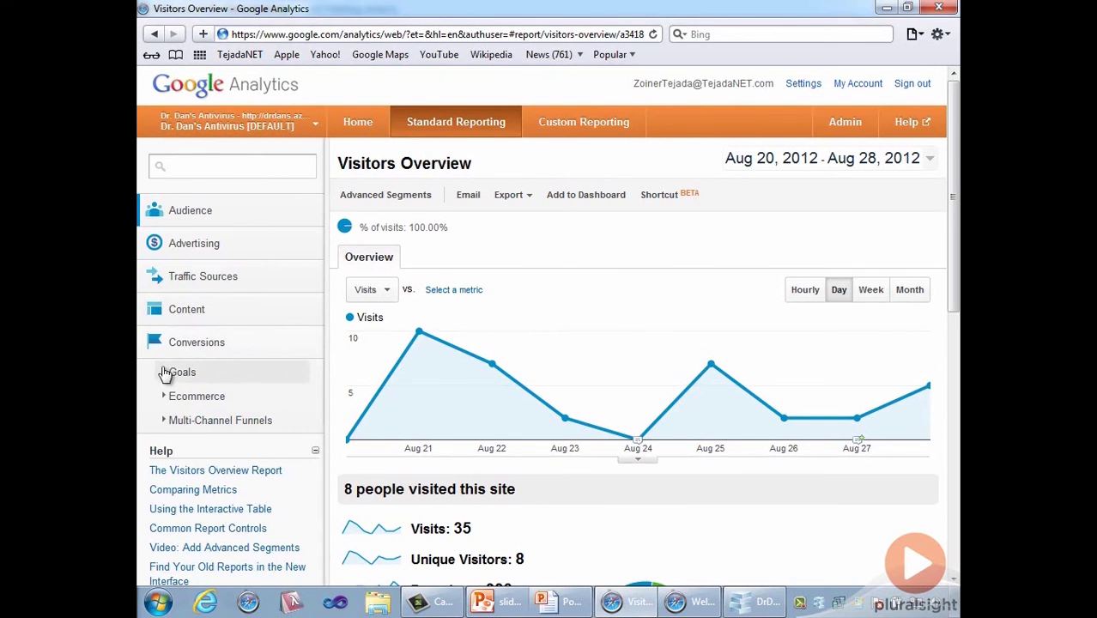
pyautogui.click(176, 373)
# - Open Funnel Visualization for Goal 1: Buy Trial and check the Goal Option list
pyautogui.scroll(-2, 188, 417)
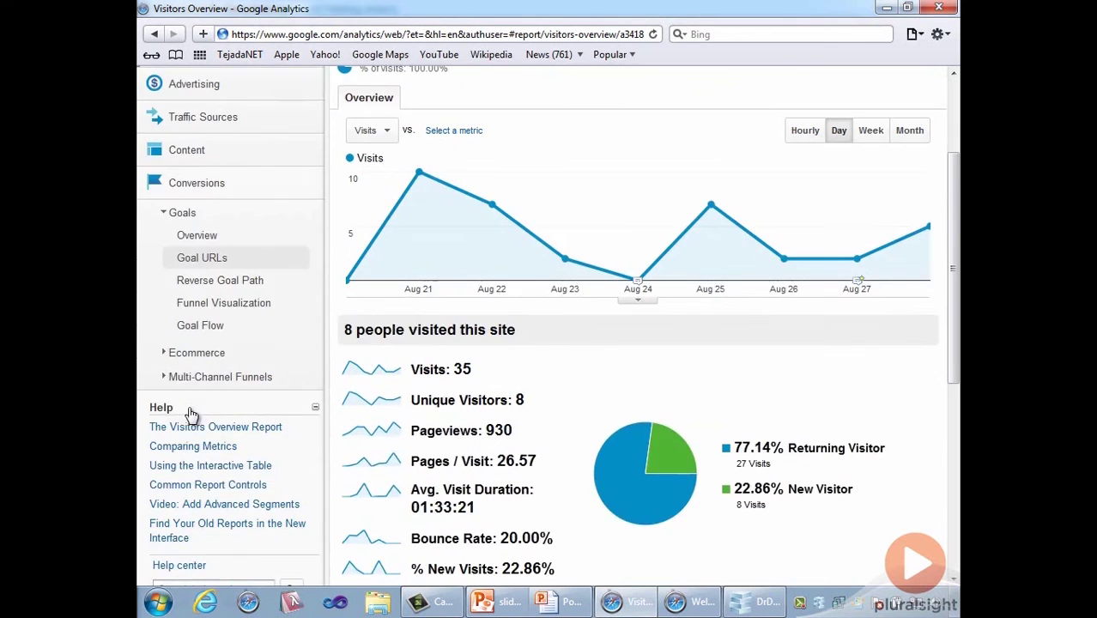
pyautogui.click(243, 311)
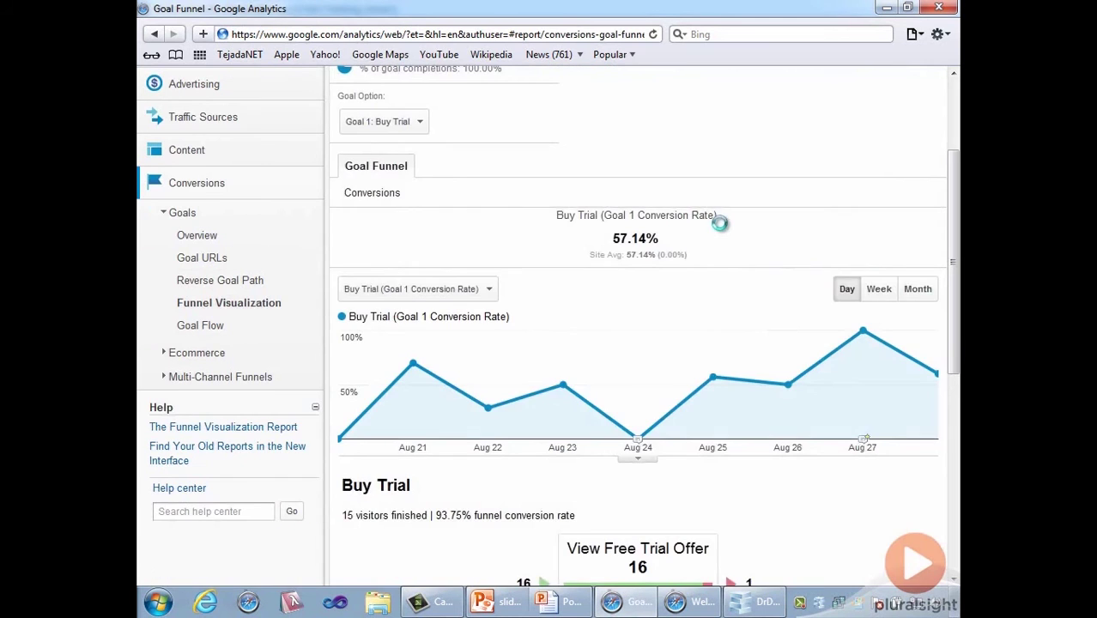
pyautogui.scroll(2, 725, 230)
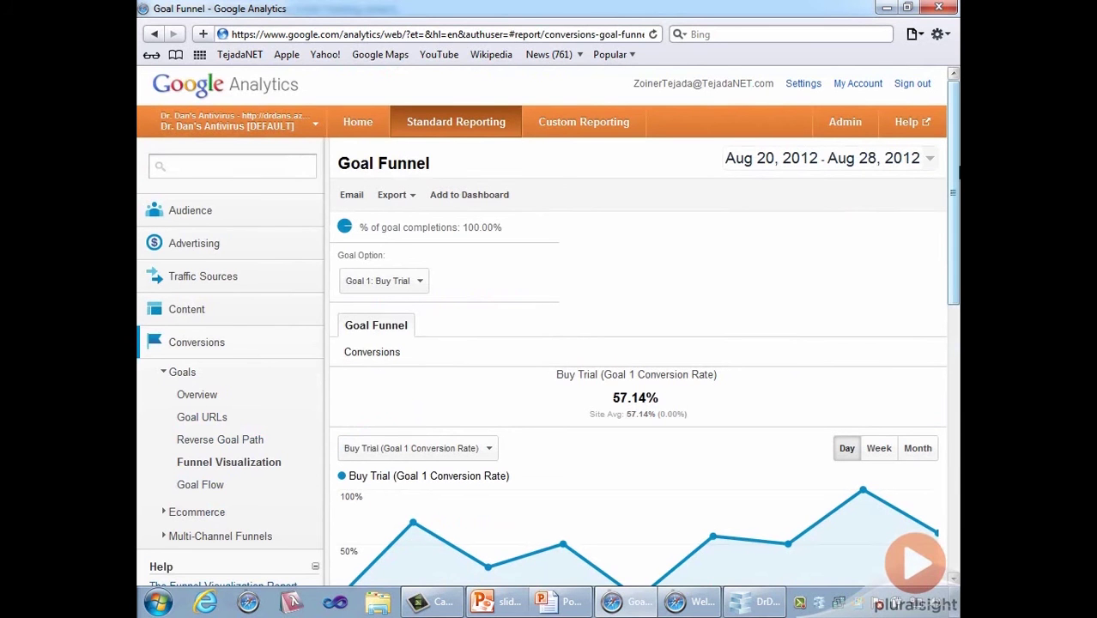
pyautogui.moveTo(955, 173); pyautogui.dragTo(955, 174)
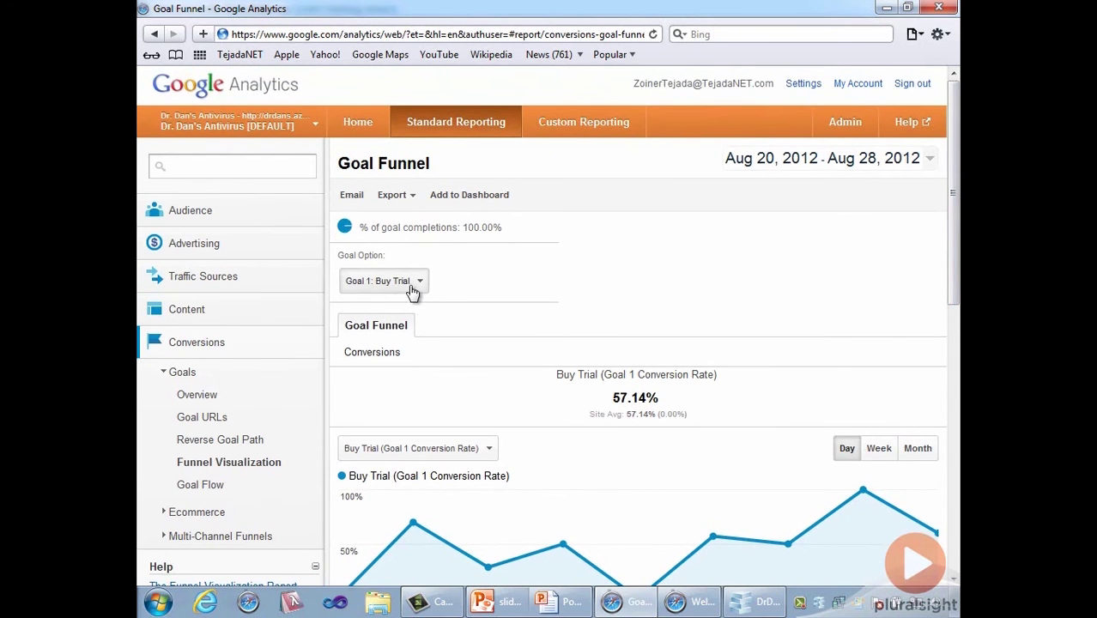
pyautogui.click(416, 290)
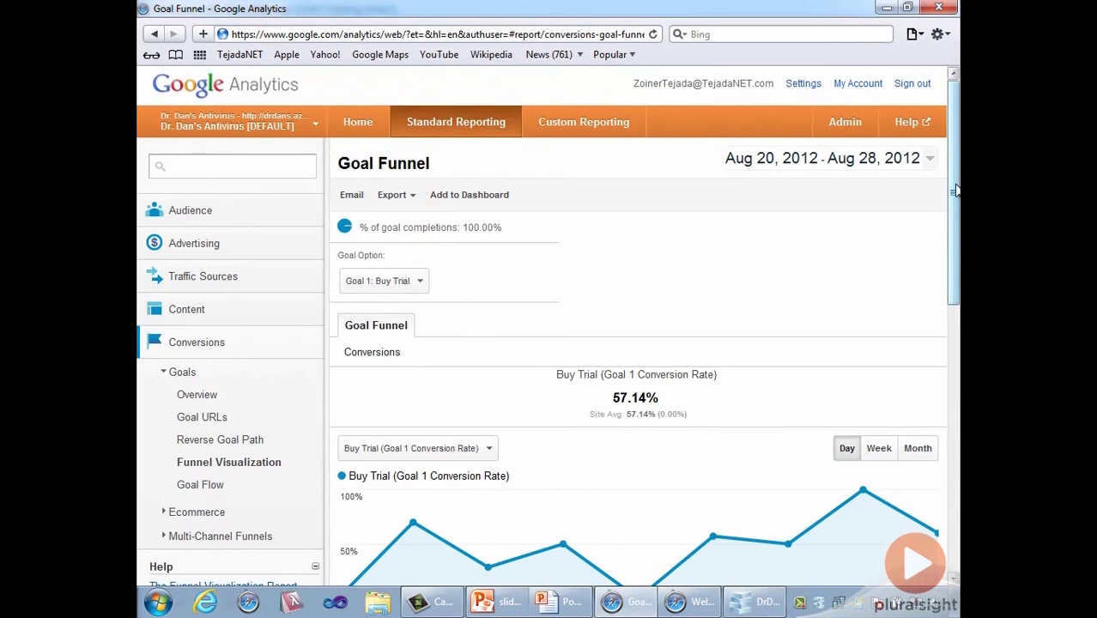
# - Review the Buy Trial funnel: 16 entering, 15 completing, 93.75% funnel conversion rate
pyautogui.moveTo(956, 190); pyautogui.dragTo(958, 489)
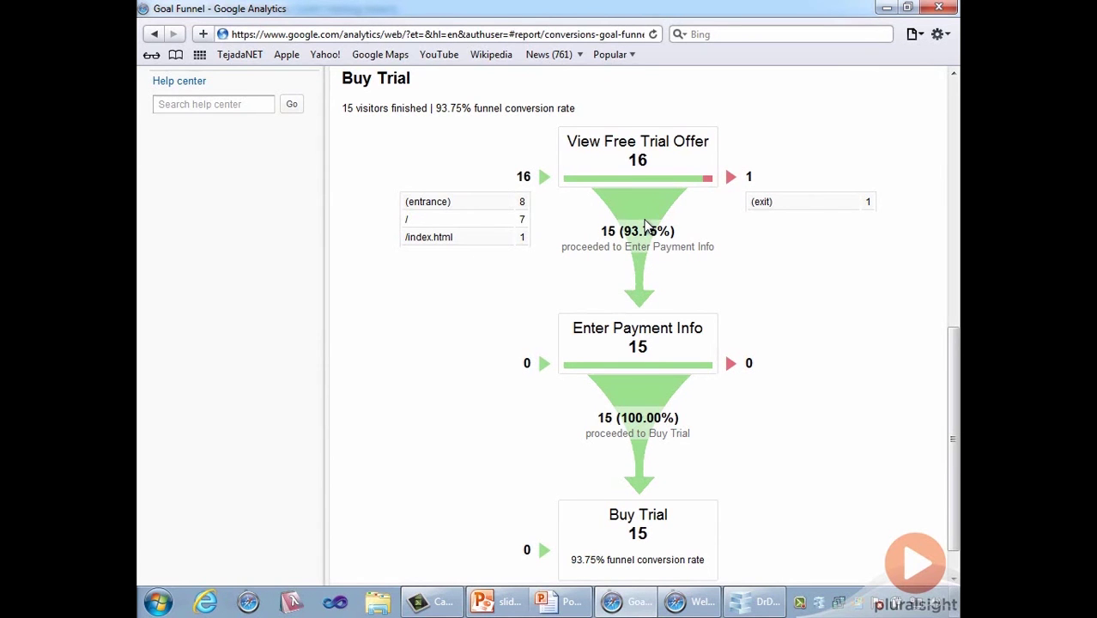
pyautogui.scroll(-1, 646, 227)
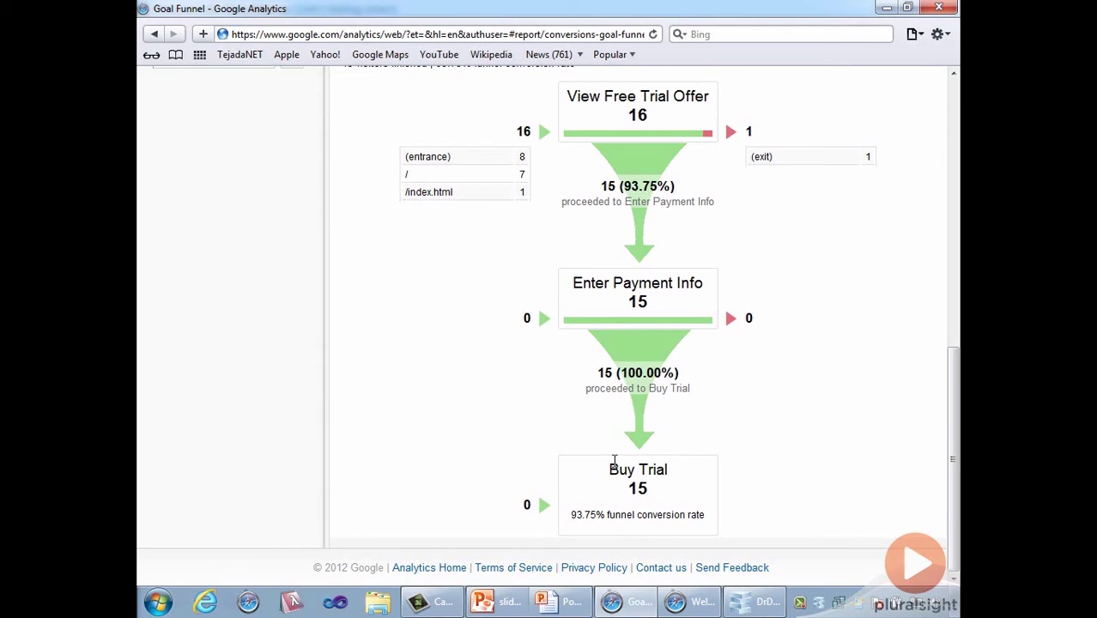
pyautogui.moveTo(571, 514); pyautogui.dragTo(611, 514)
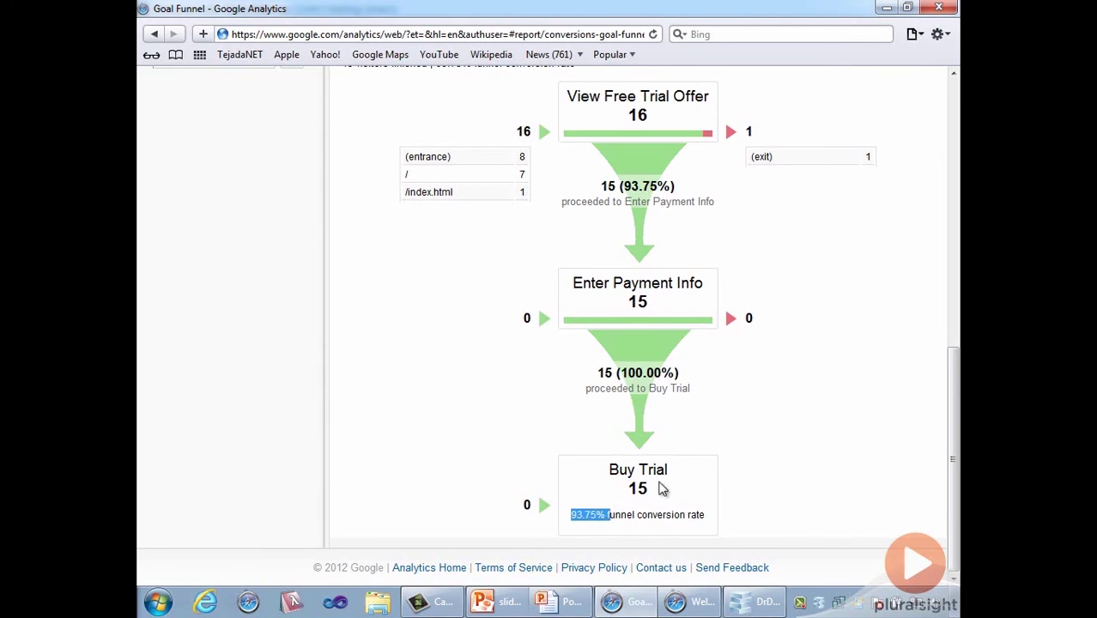
pyautogui.click(662, 488)
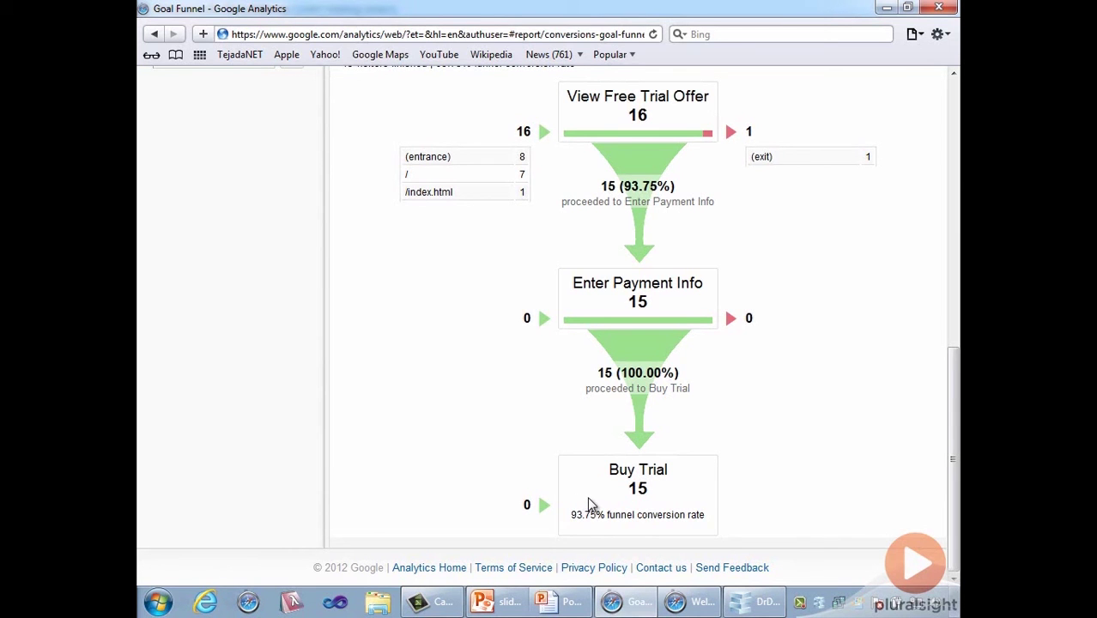
pyautogui.scroll(15, 590, 506)
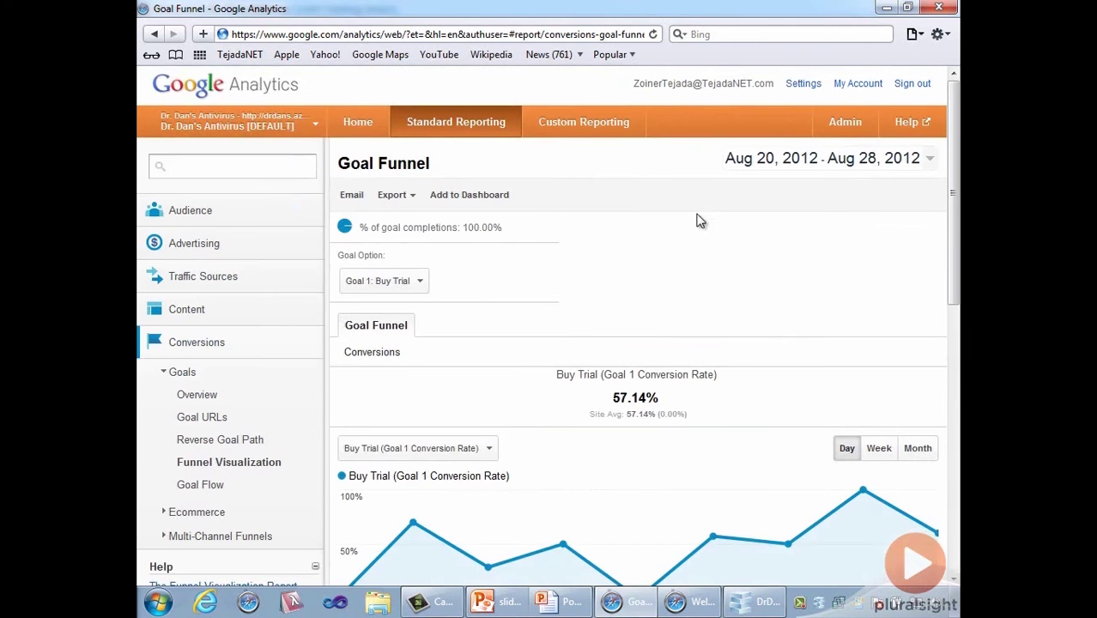
# - Open the Buy Trial goal (Goals set 1, Goal 1) from the Admin Goals list
pyautogui.click(837, 122)
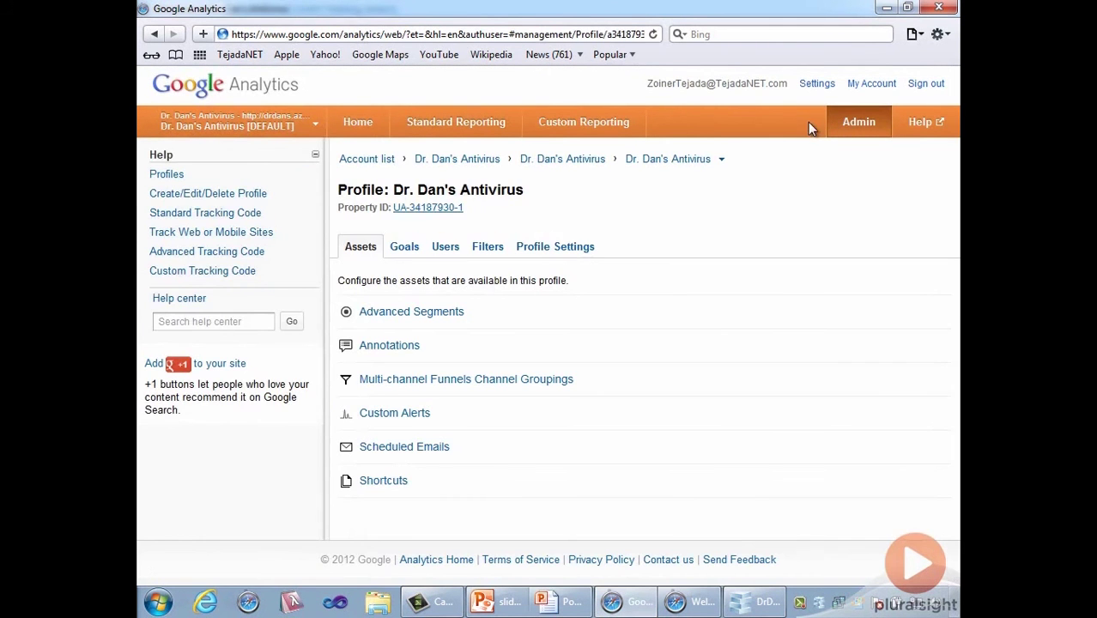
pyautogui.click(407, 249)
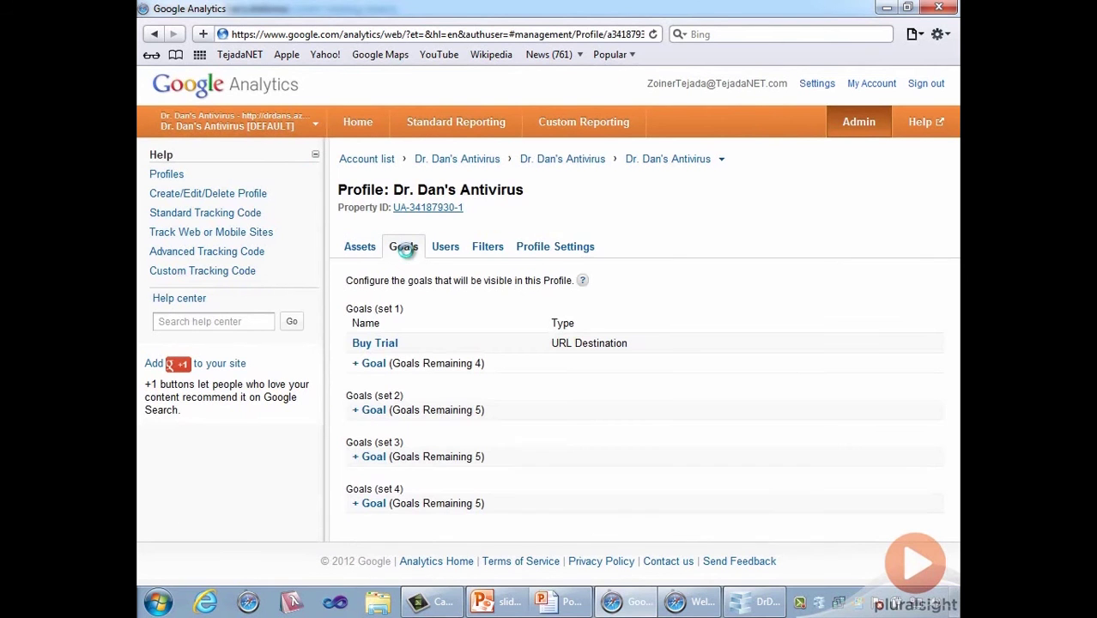
pyautogui.click(376, 346)
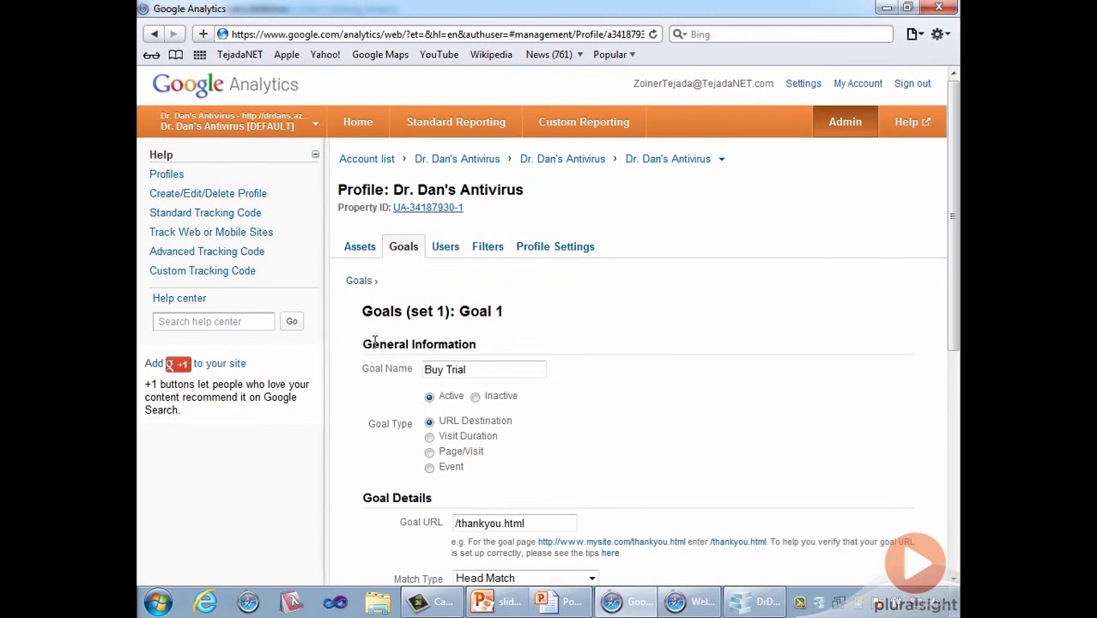
pyautogui.scroll(-4, 395, 369)
pyautogui.scroll(1, 396, 368)
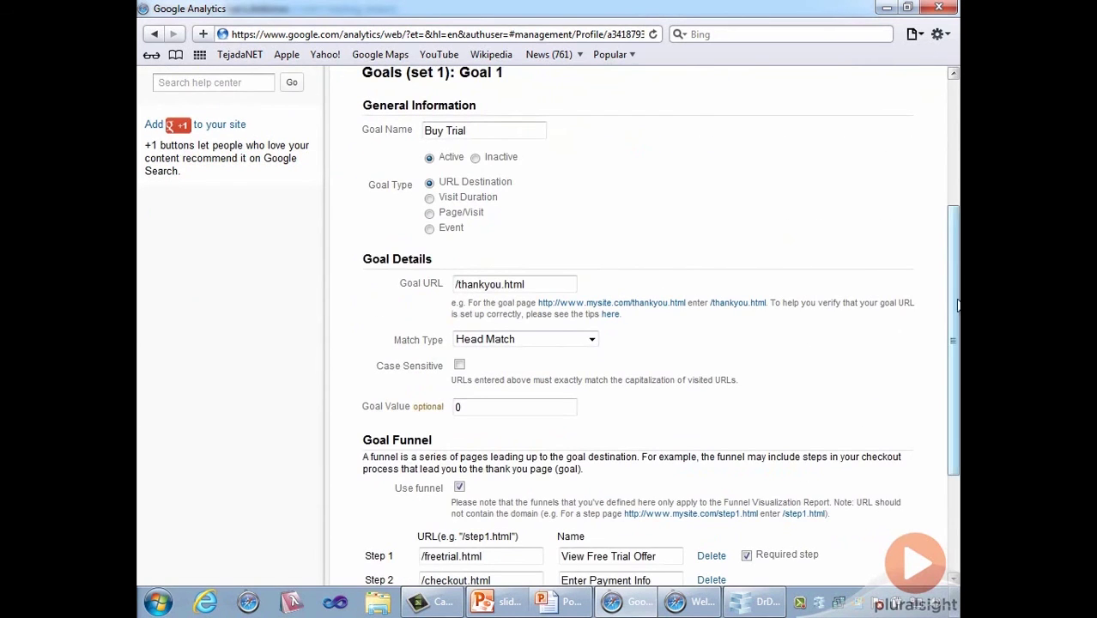
pyautogui.moveTo(956, 316); pyautogui.dragTo(957, 281)
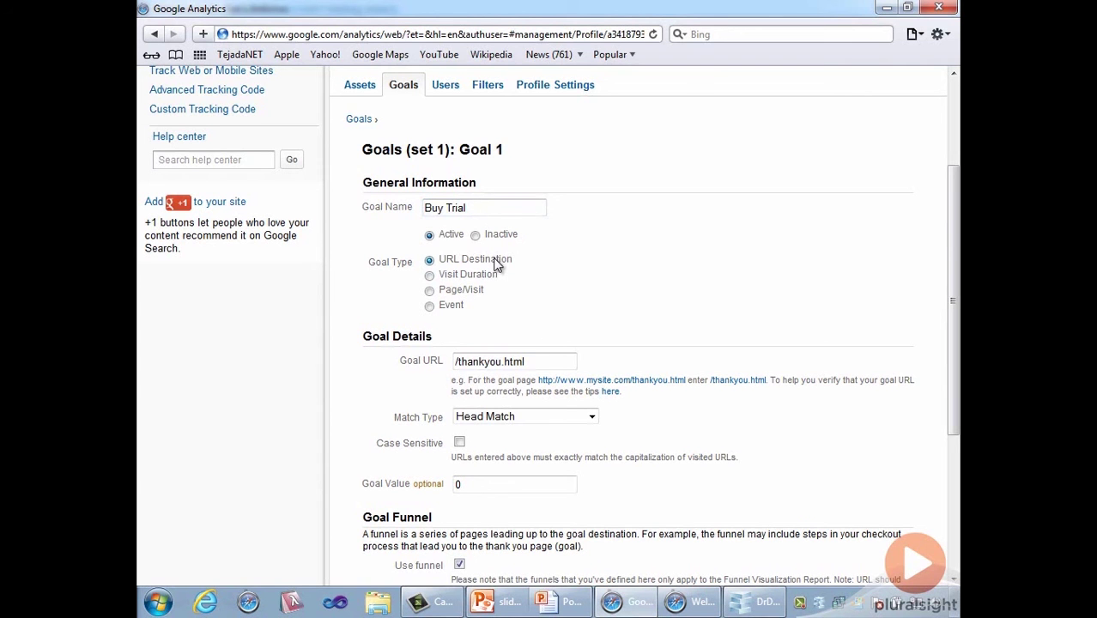
pyautogui.scroll(-3, 525, 274)
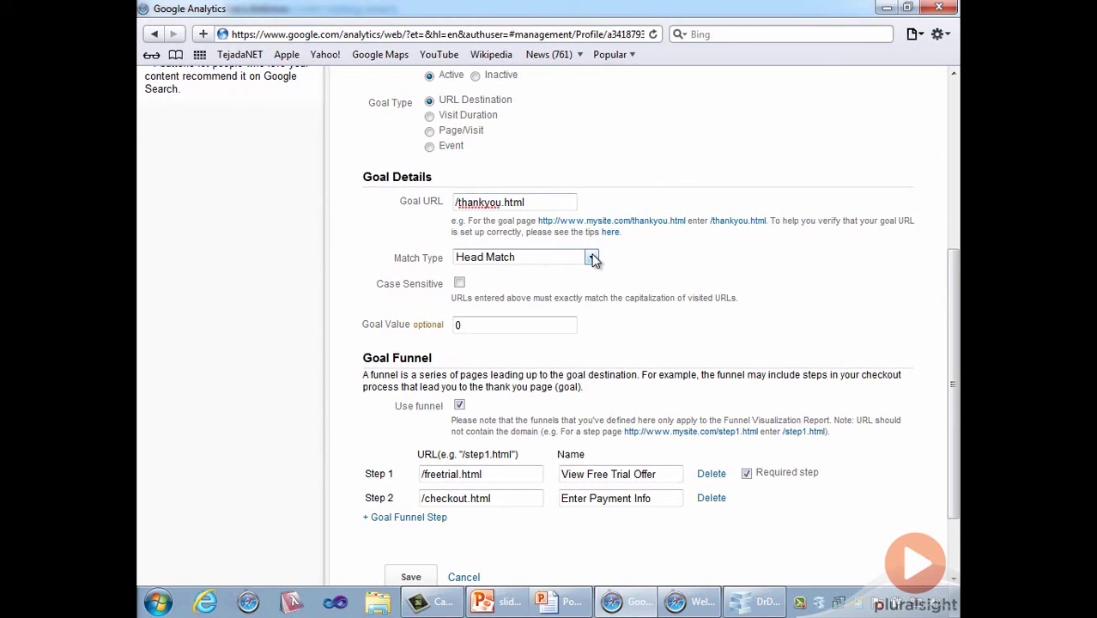
pyautogui.click(591, 258)
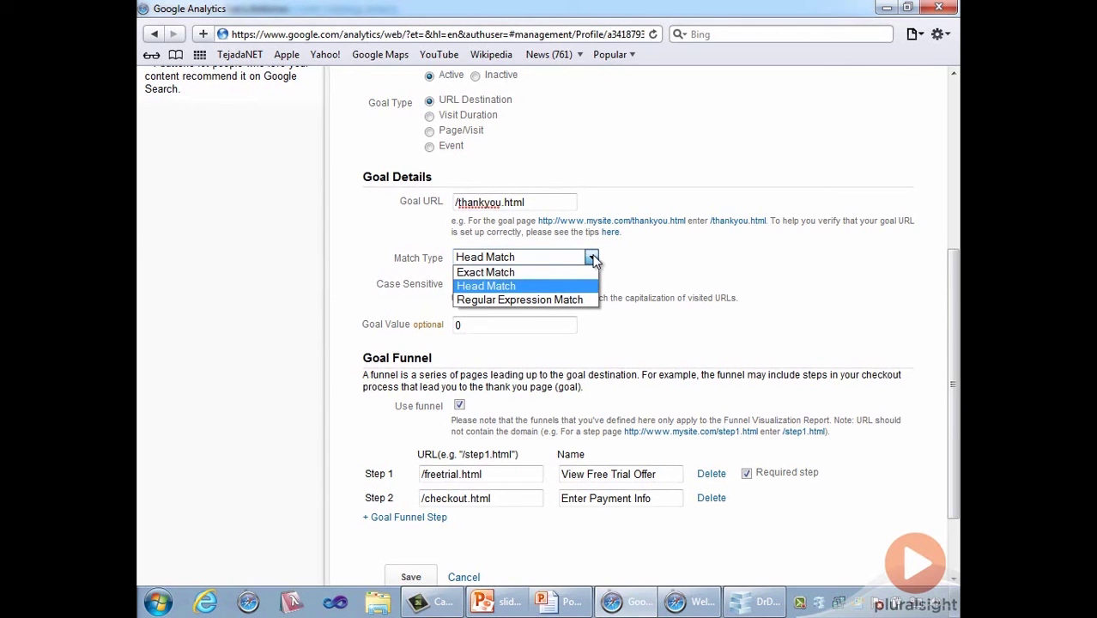
pyautogui.click(593, 259)
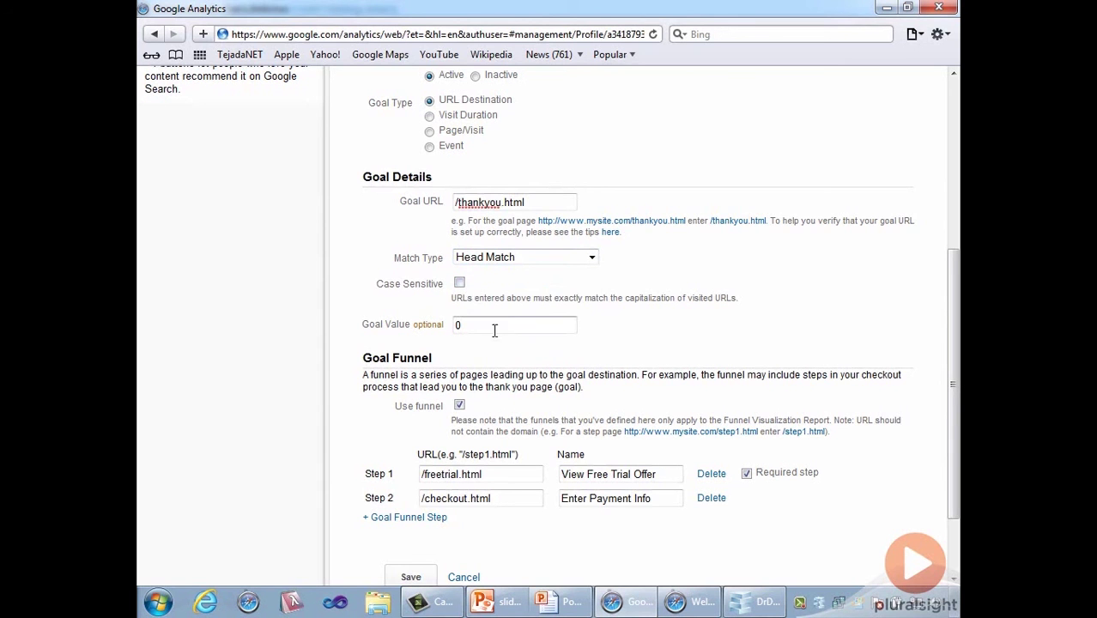
pyautogui.moveTo(474, 325); pyautogui.dragTo(413, 321)
pyautogui.scroll(-2, 502, 325)
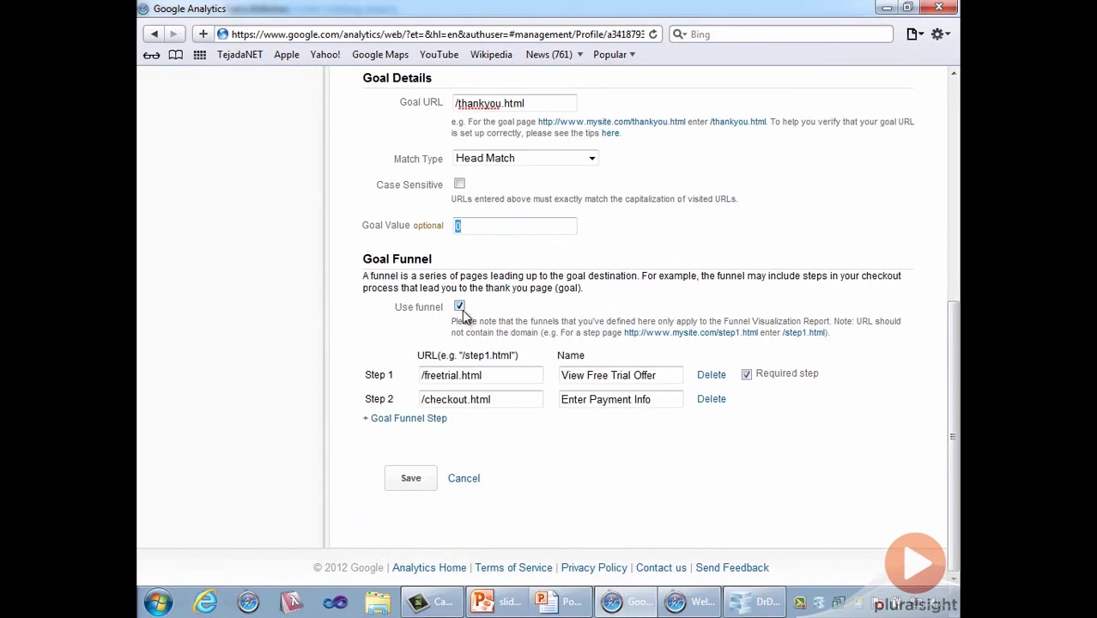
# - Check the Step 1 funnel URL and name 'View Free Trial Offer', then save the goal
pyautogui.click(496, 377)
pyautogui.click(611, 380)
pyautogui.moveTo(609, 382); pyautogui.dragTo(631, 371)
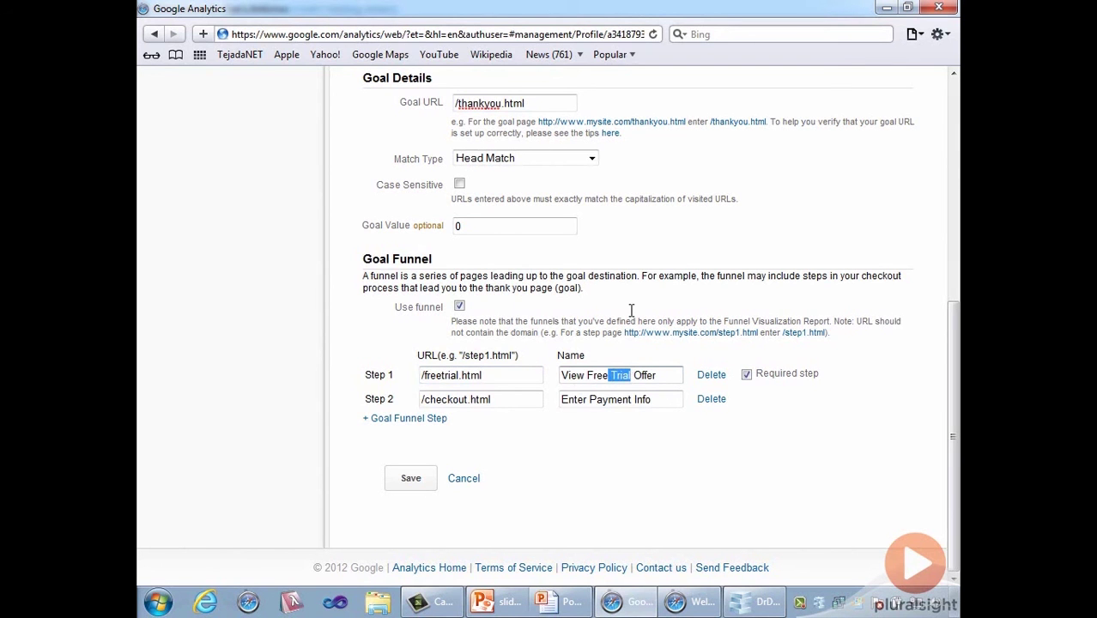
pyautogui.moveTo(631, 310); pyautogui.dragTo(850, 355)
pyautogui.click(850, 357)
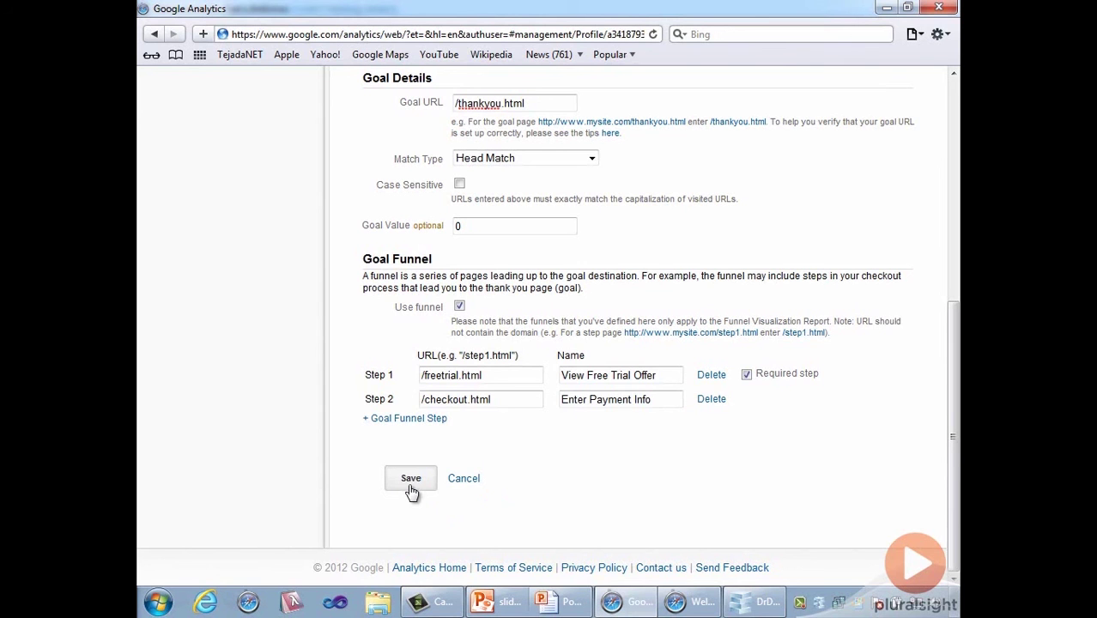
pyautogui.click(411, 479)
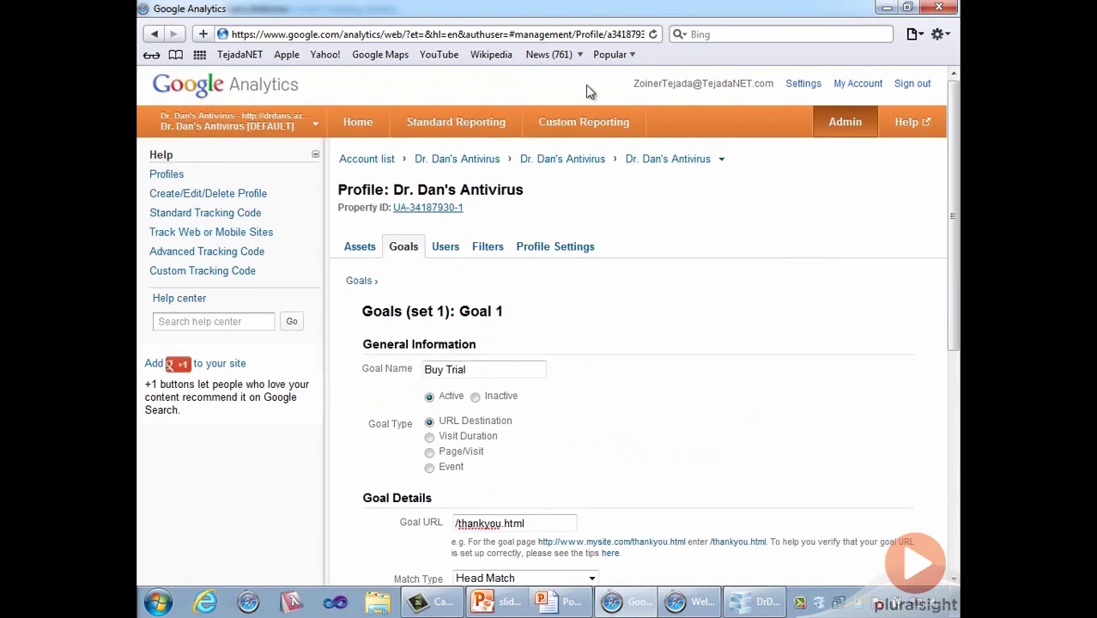
# - Open the Buy Trial Goal Flow report and inspect View Free Trial Offer (173) and Enter Payment Info (225)
pyautogui.click(474, 135)
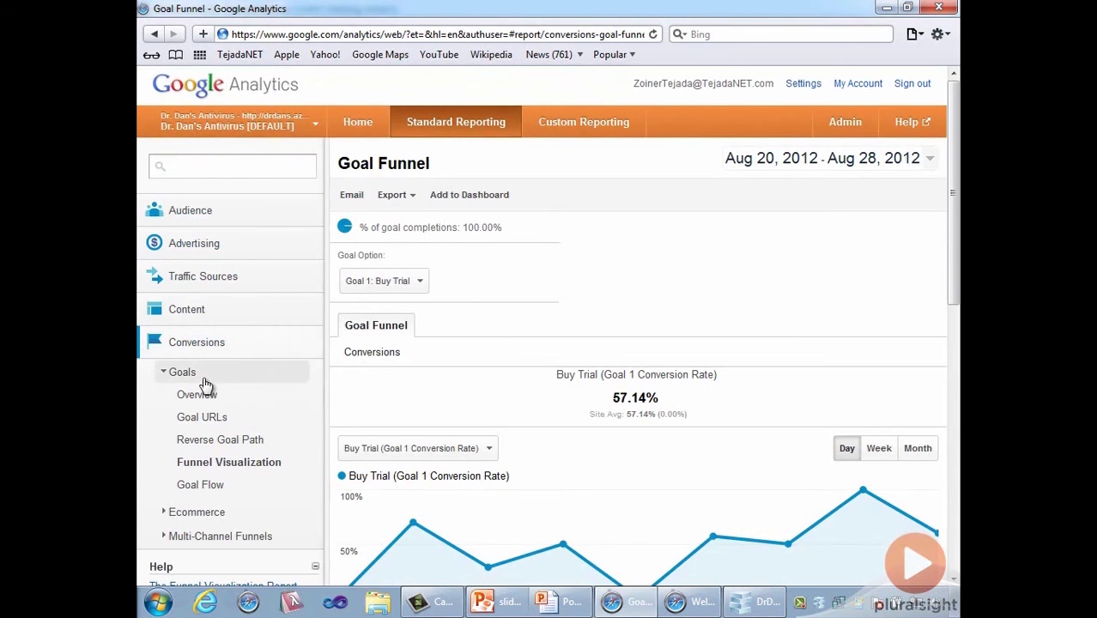
pyautogui.click(204, 486)
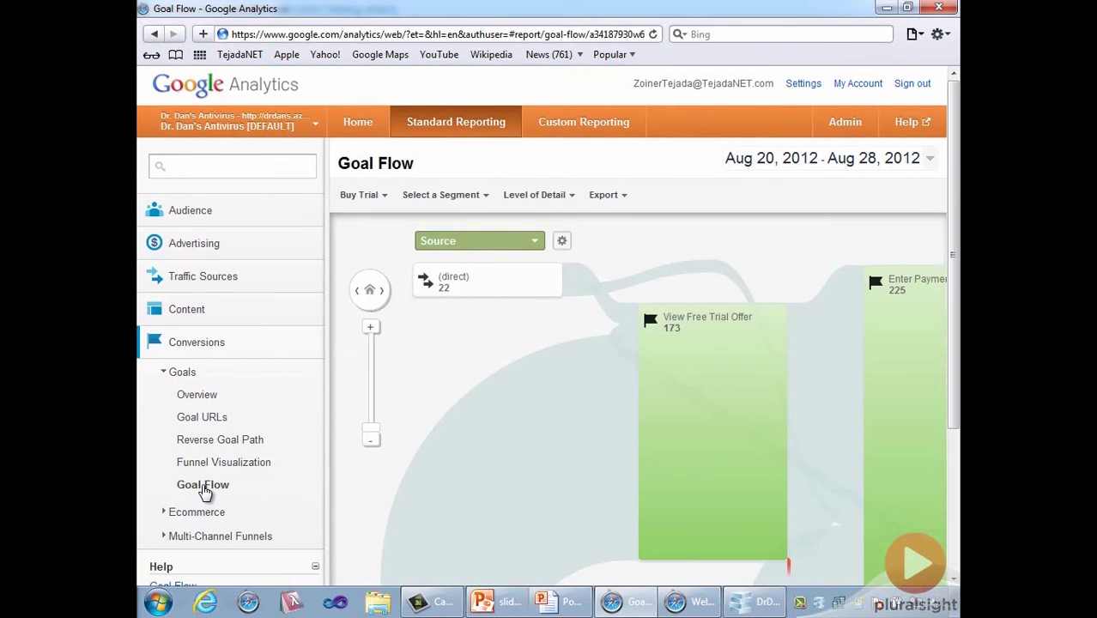
pyautogui.moveTo(752, 368)
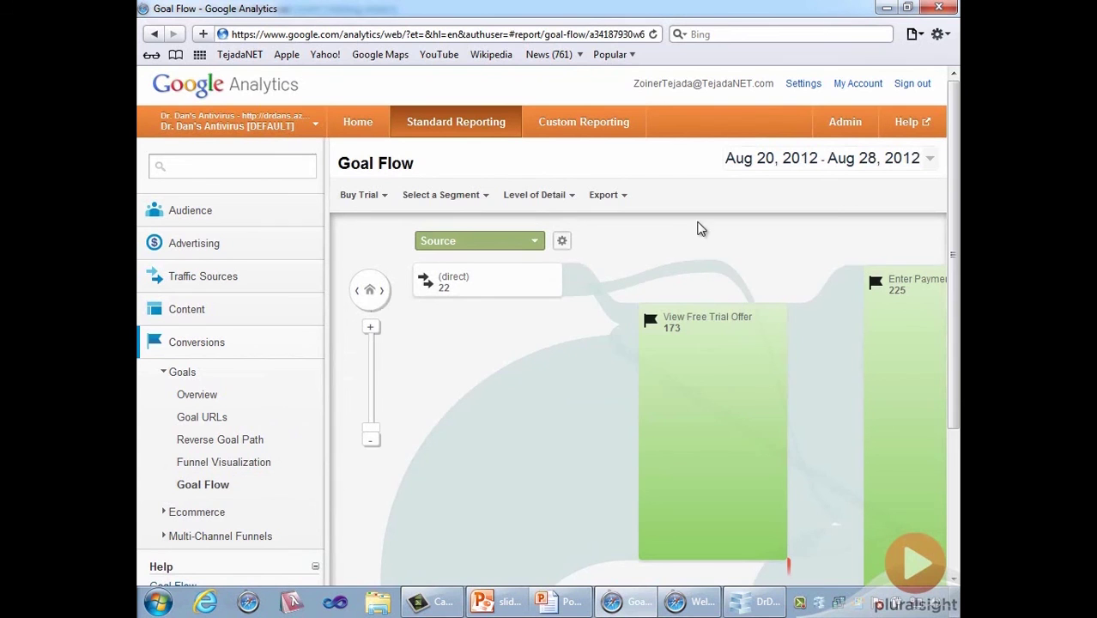